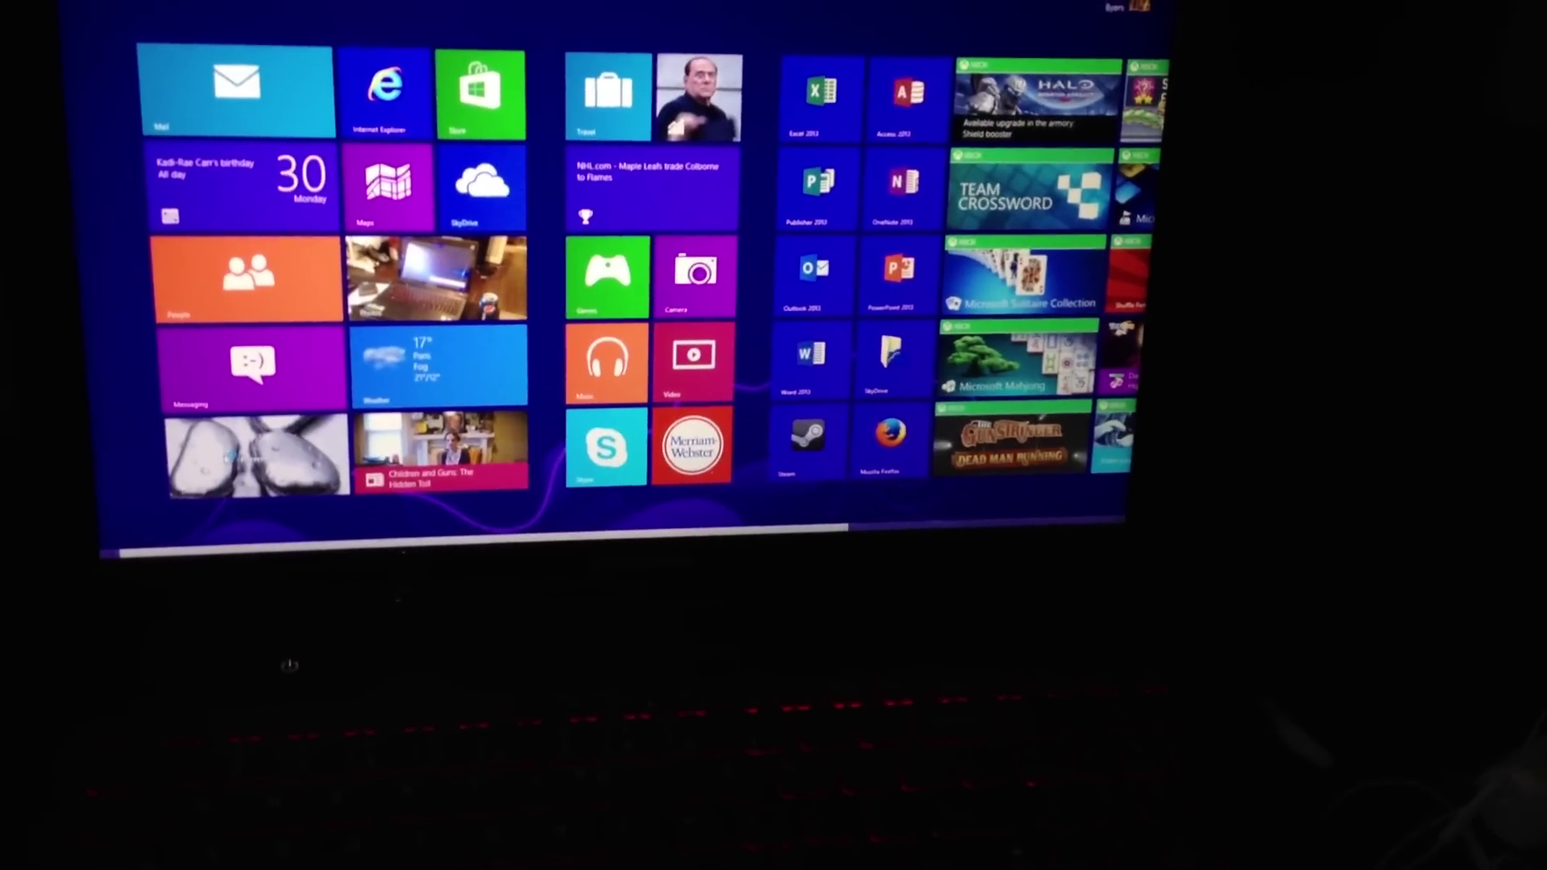
- Switch from the Start screen to the desktop with Windows+D
{"action": "key", "text": "super+d"}
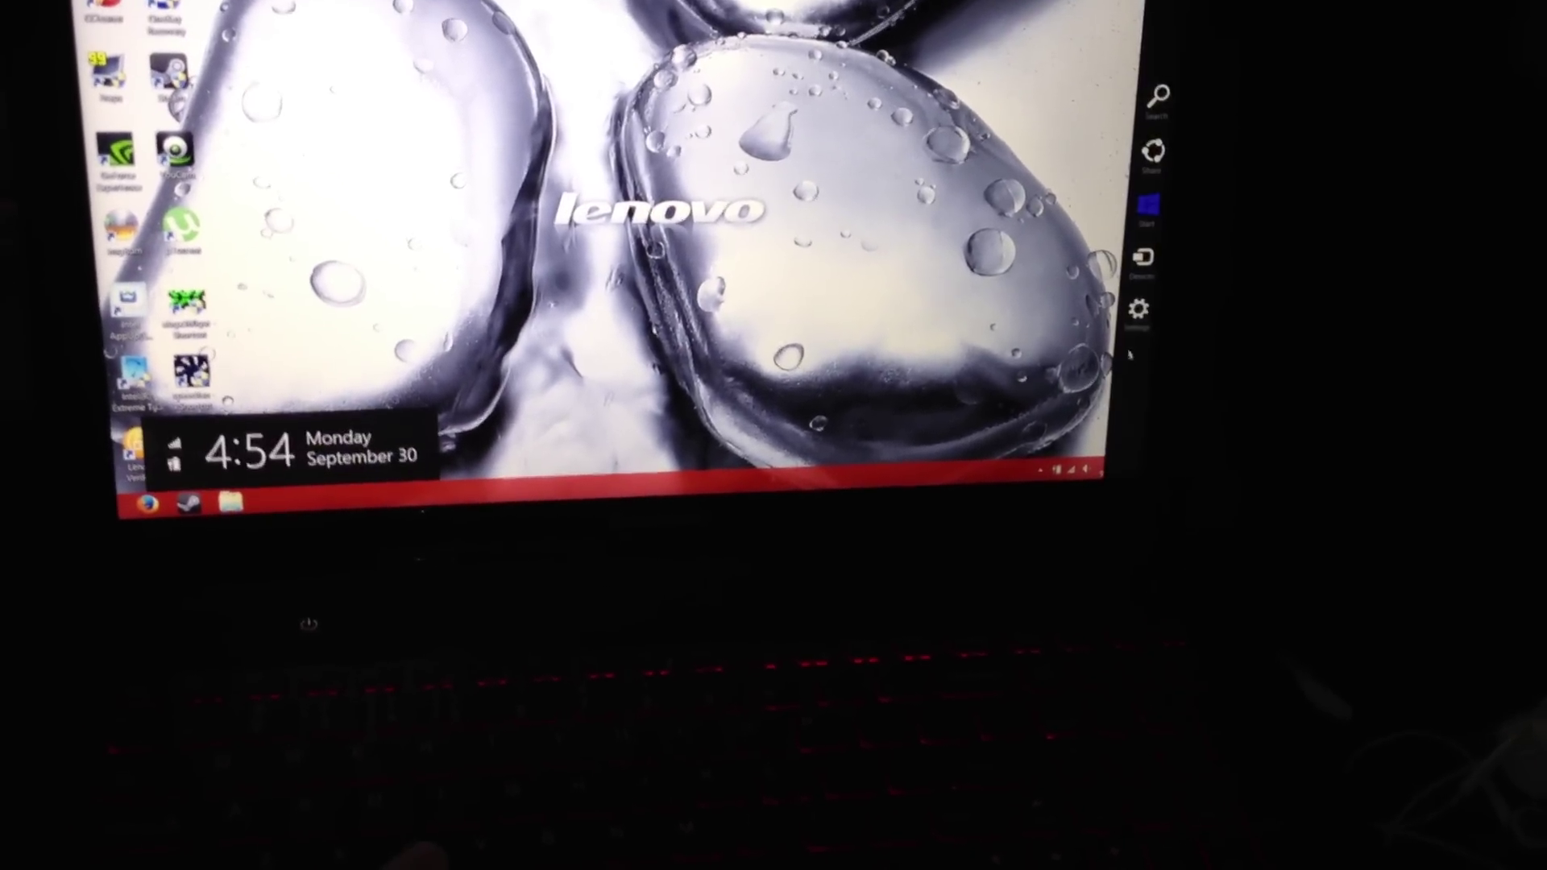
- Choose Shut down from the Settings charm's Power options
{"action": "left_click", "coordinate": [1138, 286]}
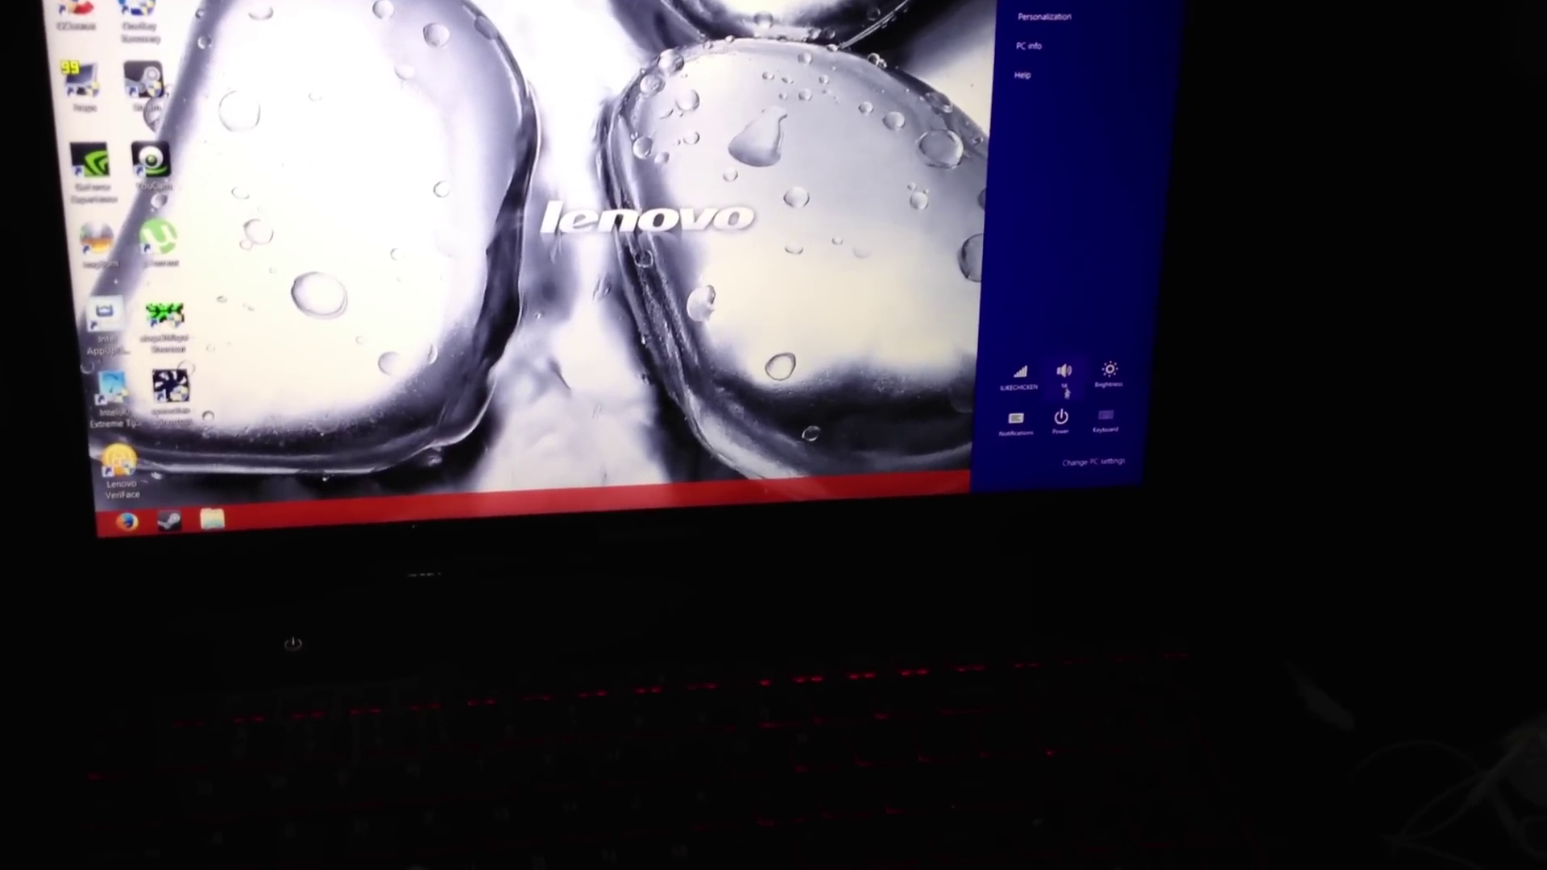
{"action": "left_click", "coordinate": [1067, 407]}
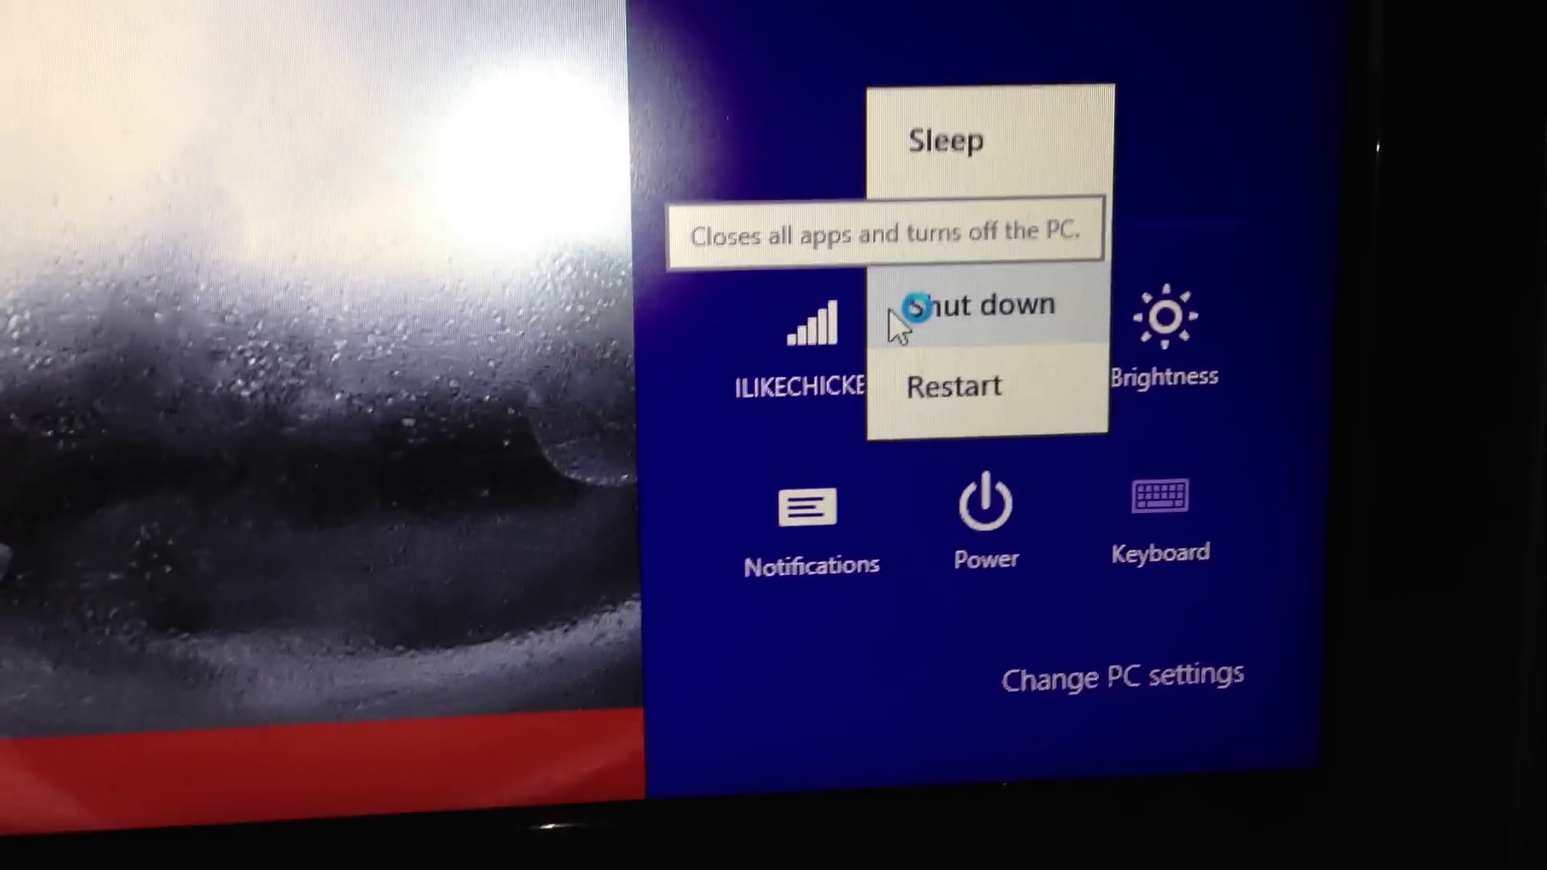
{"action": "left_click", "coordinate": [894, 320]}
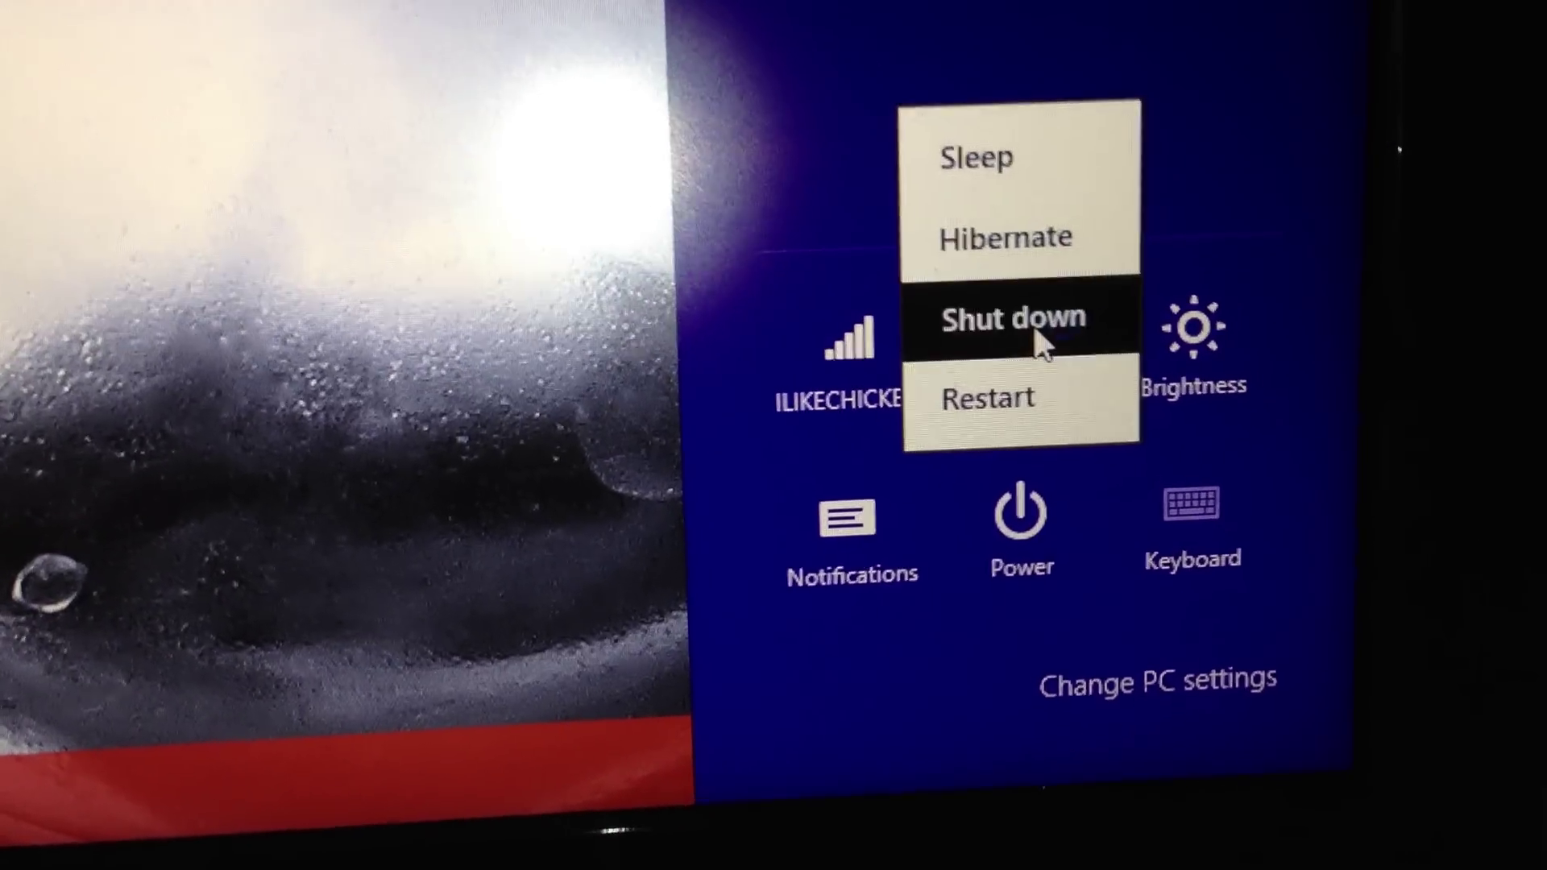